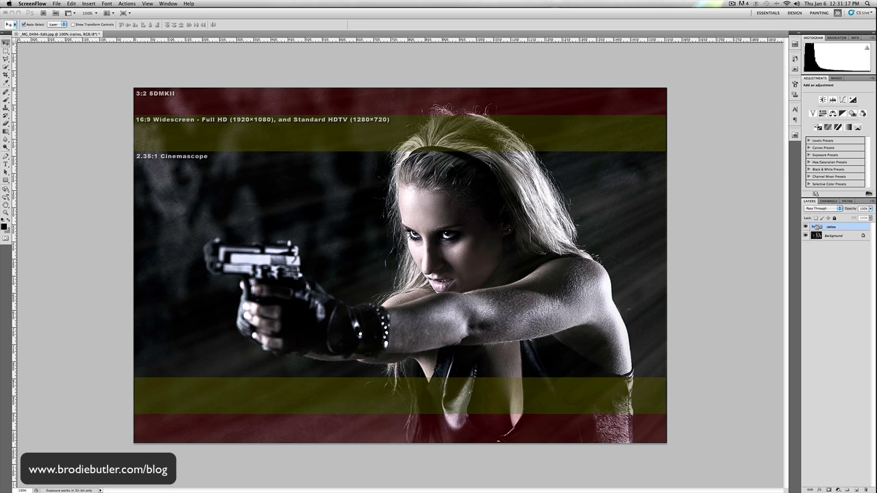
# - Hide the aspect-ratio overlays, turn Background into Layer 0, and add Layer 2 beneath it
pyautogui.click(805, 227)
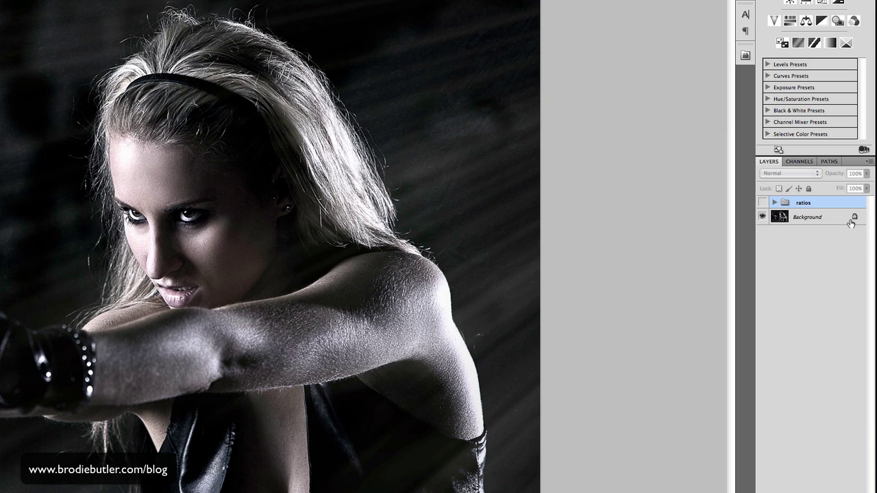
pyautogui.keyDown('alt'); pyautogui.doubleClick(785, 220); pyautogui.keyUp('alt')
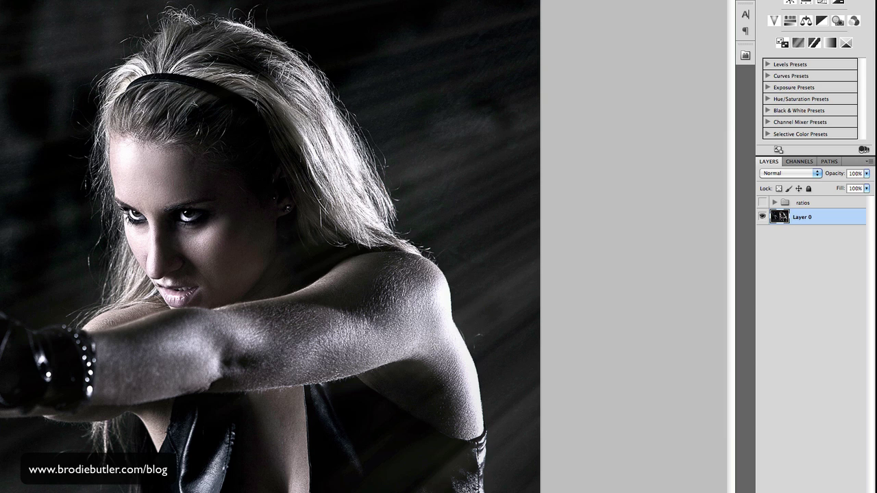
pyautogui.hotkey('ctrl', 'shift', 'alt', 'n')
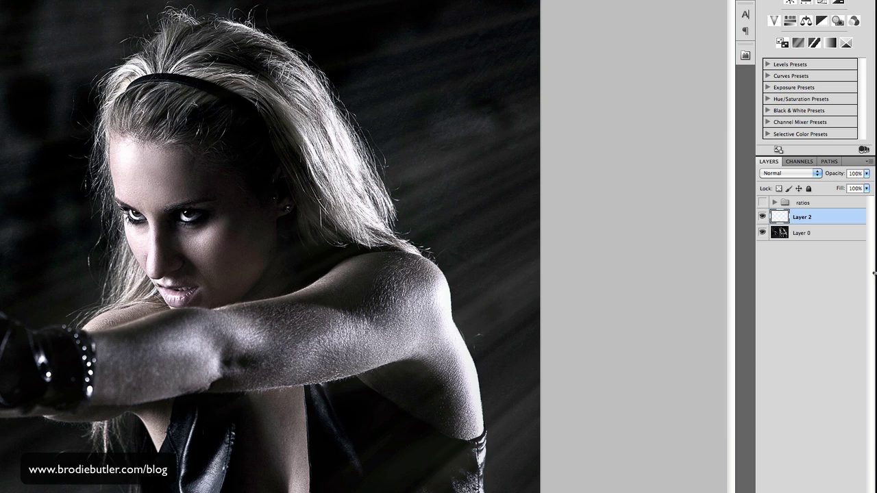
pyautogui.moveTo(806, 218); pyautogui.dragTo(798, 244)
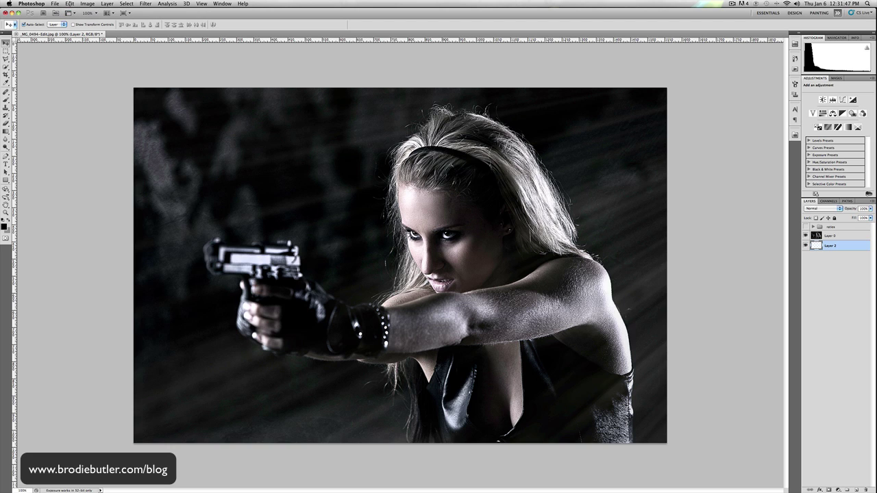
# - Fill Layer 2 with solid black, then hide and reshow the photo to check it
pyautogui.click(69, 4)
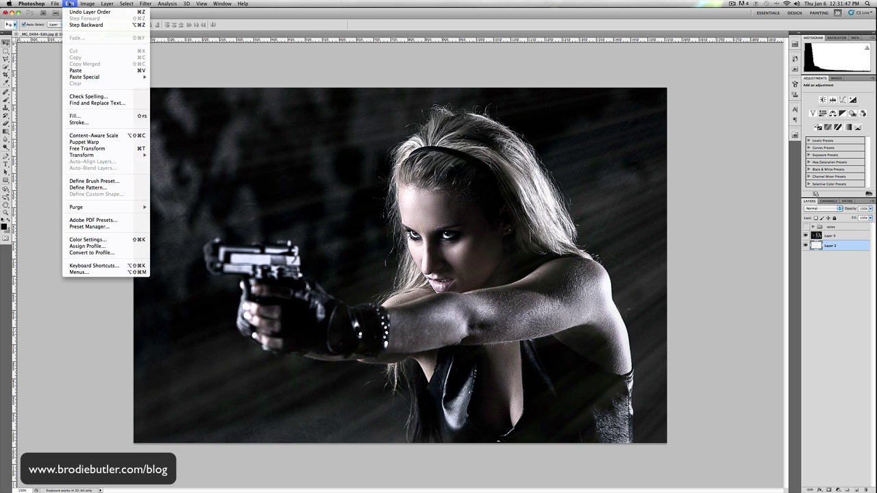
pyautogui.click(95, 117)
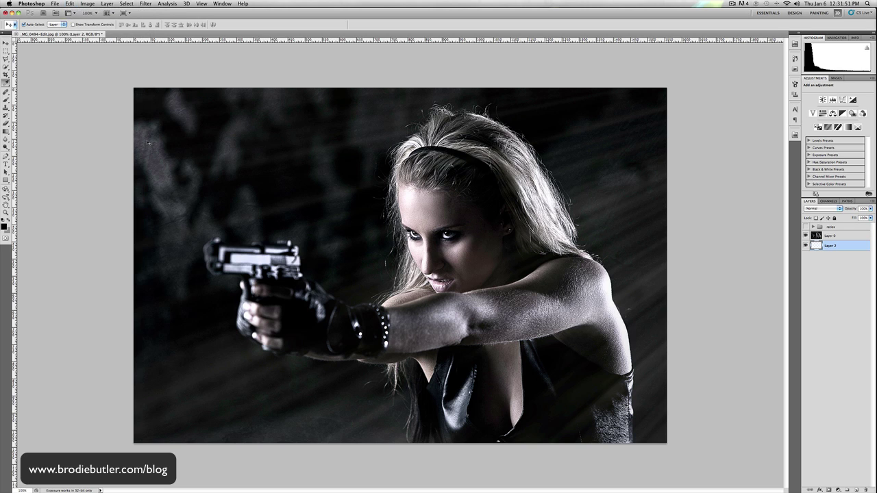
pyautogui.click(411, 219)
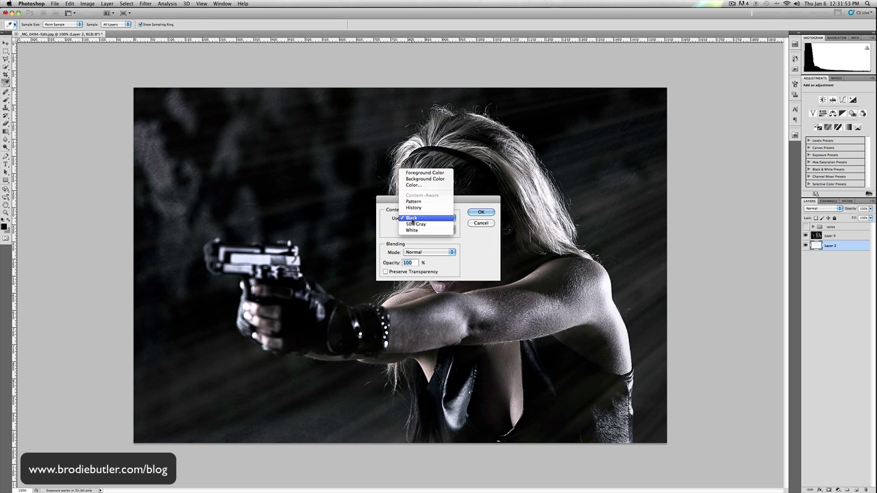
pyautogui.click(411, 218)
pyautogui.click(481, 212)
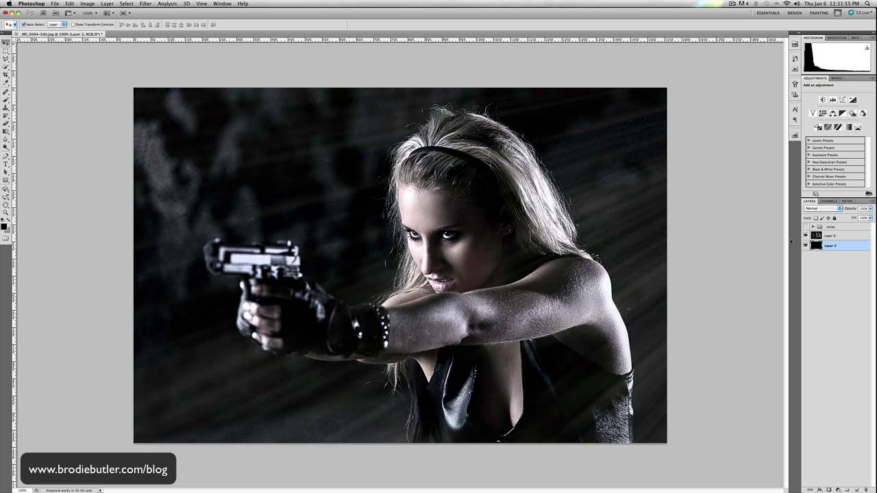
pyautogui.click(806, 235)
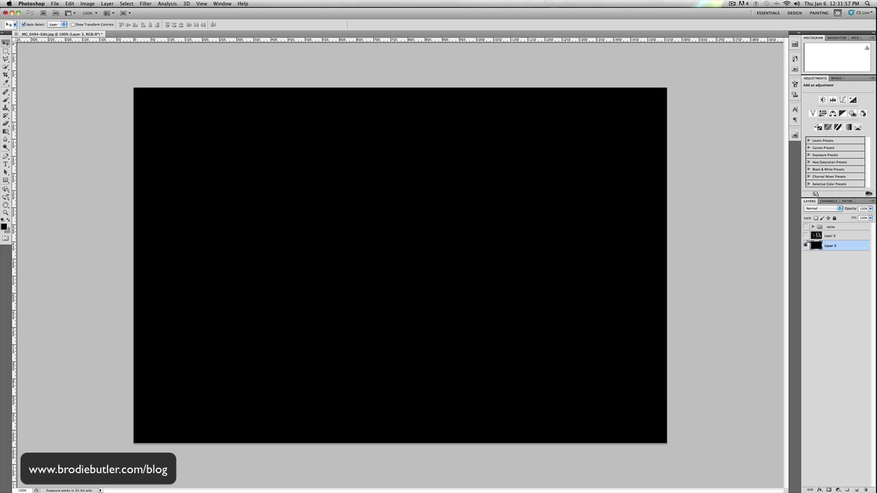
pyautogui.click(806, 236)
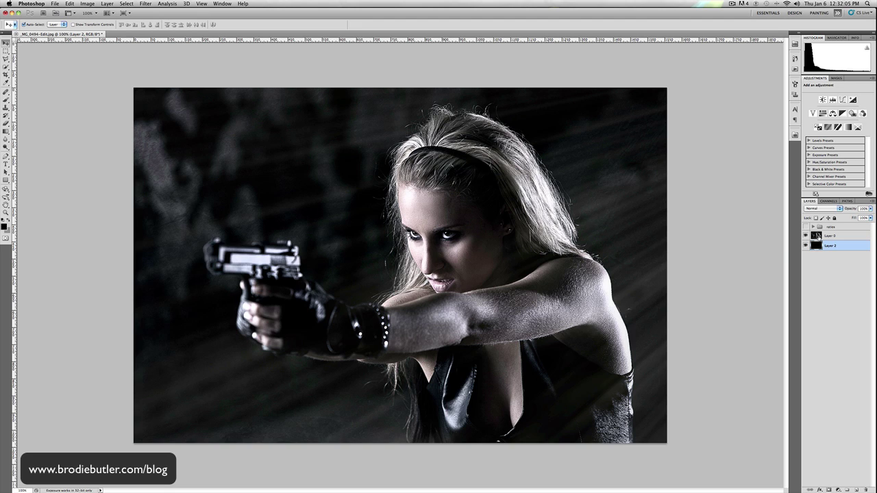
# - Select Layer 0, switch to the Crop tool, and browse its presets like Cinemascope for Ally
pyautogui.click(818, 235)
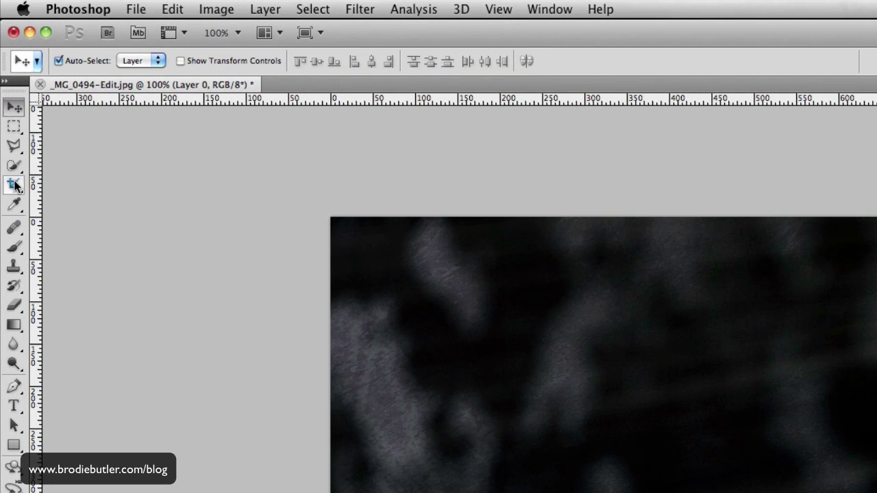
pyautogui.click(15, 187)
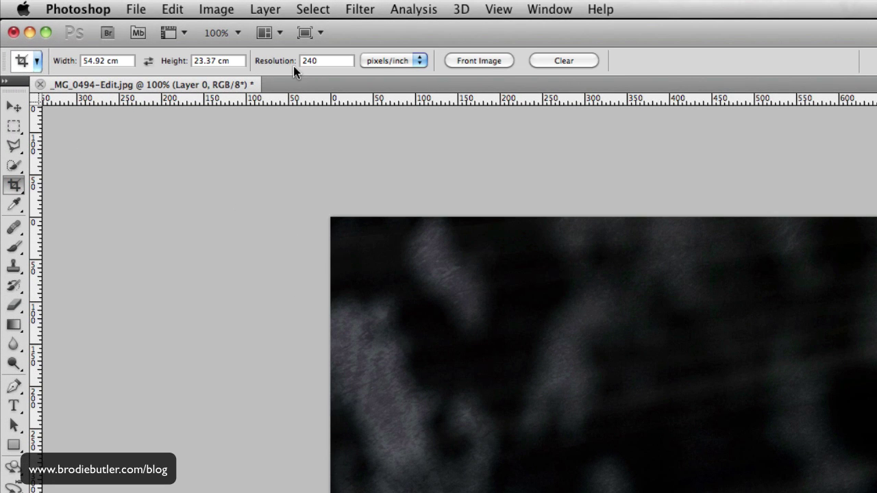
pyautogui.click(37, 61)
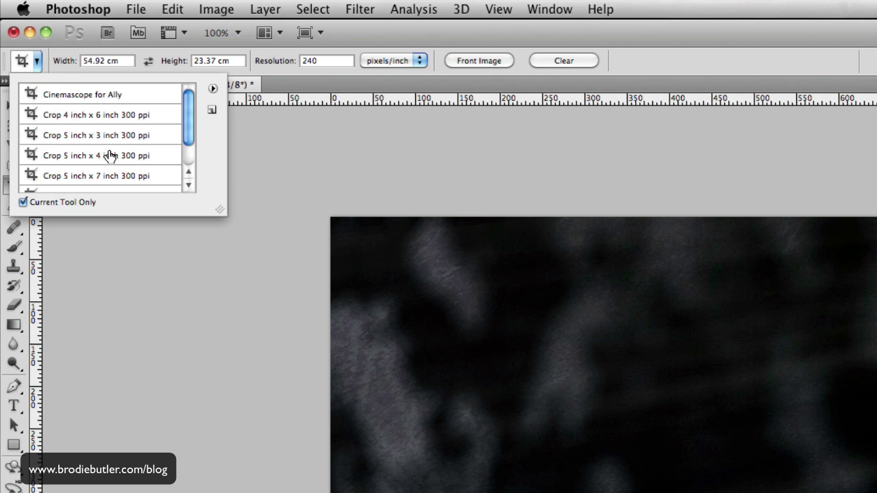
pyautogui.moveTo(190, 118)
pyautogui.mouseDown()
pyautogui.moveTo(188, 143)
pyautogui.moveTo(188, 117)
pyautogui.mouseUp()
pyautogui.click(37, 61)
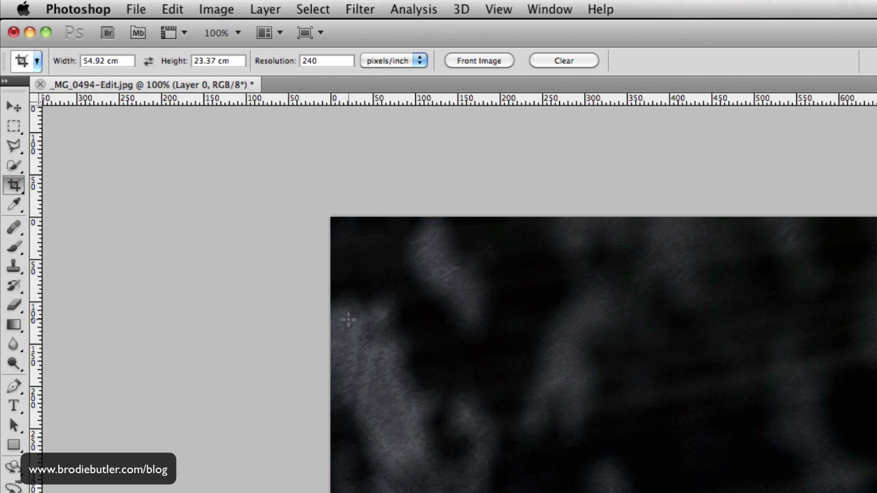
# - Set the Rectangular Marquee to a Fixed Ratio style of width 16, height 9
pyautogui.press('m')
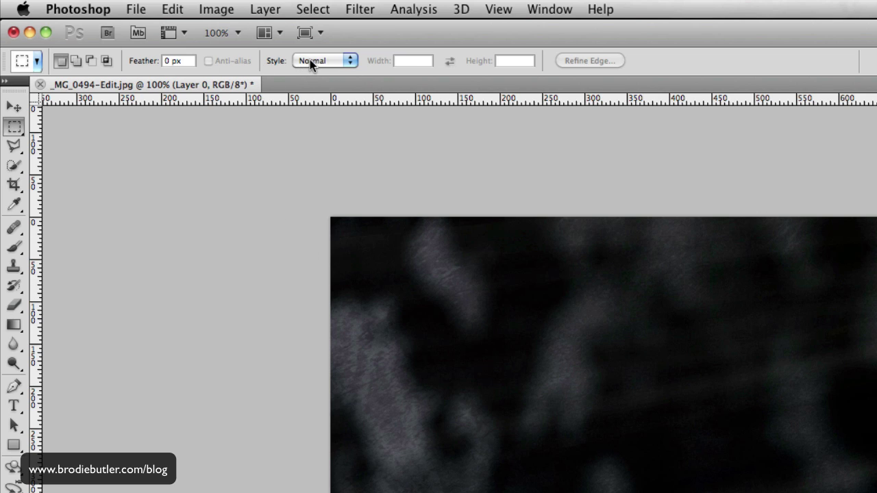
pyautogui.click(334, 61)
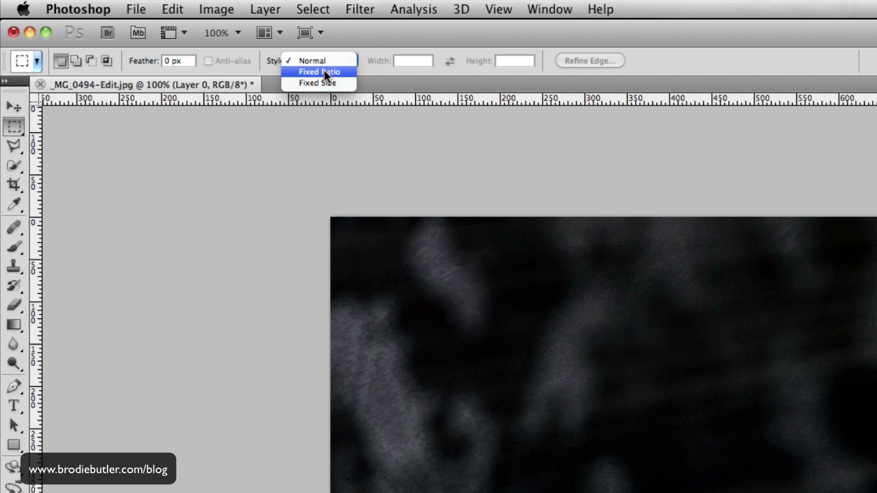
pyautogui.click(324, 71)
pyautogui.doubleClick(400, 61)
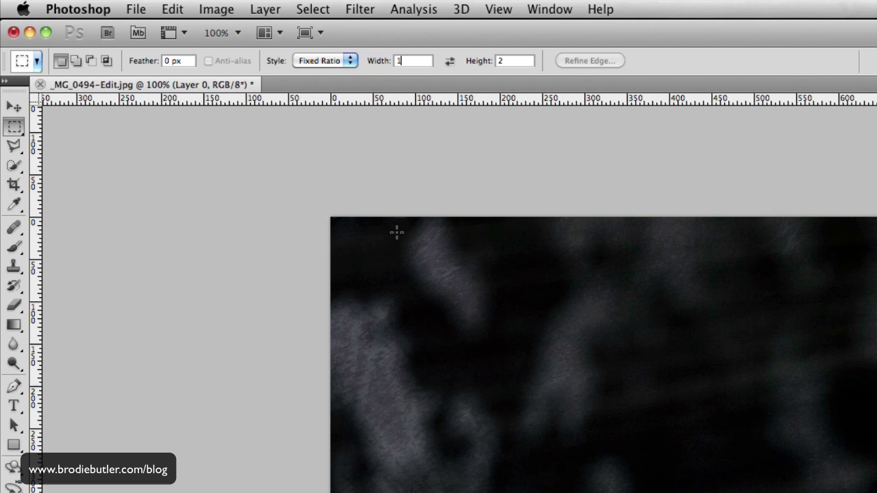
pyautogui.write('16')
pyautogui.doubleClick(503, 61)
pyautogui.write('9')
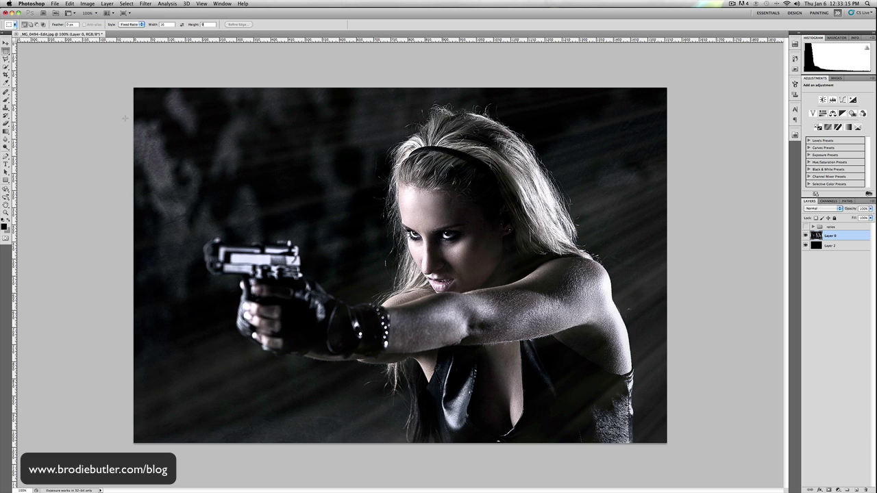
# - Draw a full-width 16:9 selection from the photo's top-left and nudge it down slightly
pyautogui.write('9')
pyautogui.moveTo(134, 108); pyautogui.dragTo(869, 424)
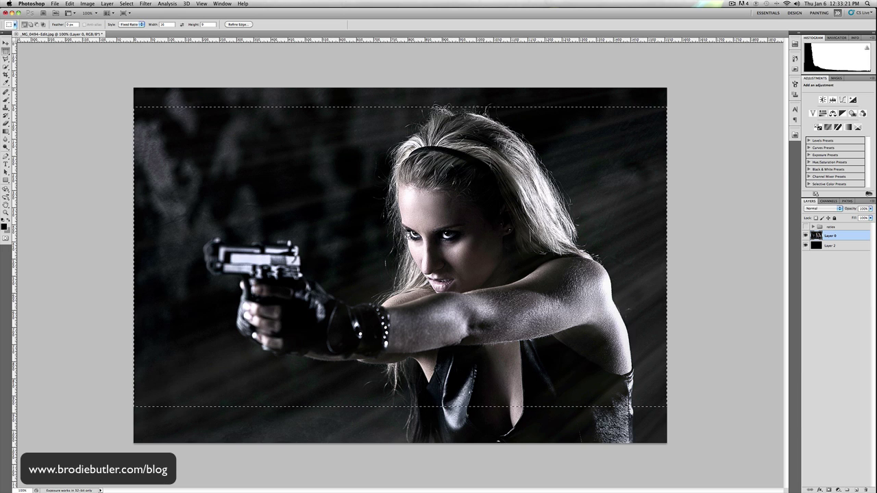
pyautogui.press('Down')
pyautogui.press('Down')
pyautogui.press('Down')
pyautogui.press('Down')
pyautogui.press('Down')
pyautogui.press('Down')
pyautogui.press('Down')
pyautogui.press('Down')
pyautogui.press('Down')
pyautogui.press('Down')
pyautogui.press('Down')
pyautogui.press('Down')
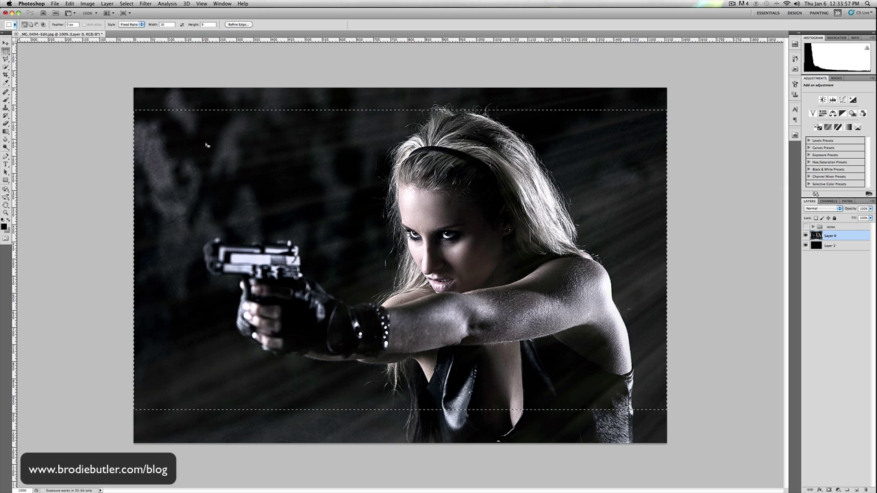
# - Crop the image to the 16:9 selection with Image > Crop, then deselect
pyautogui.click(87, 4)
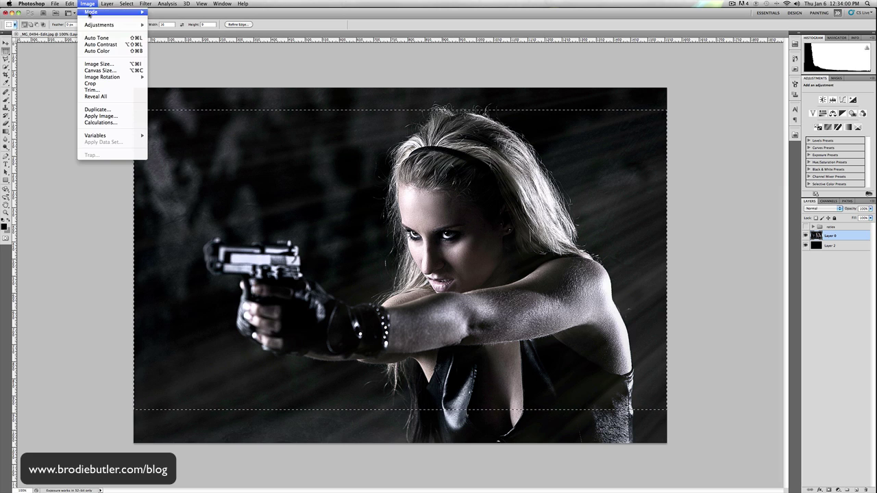
pyautogui.click(110, 84)
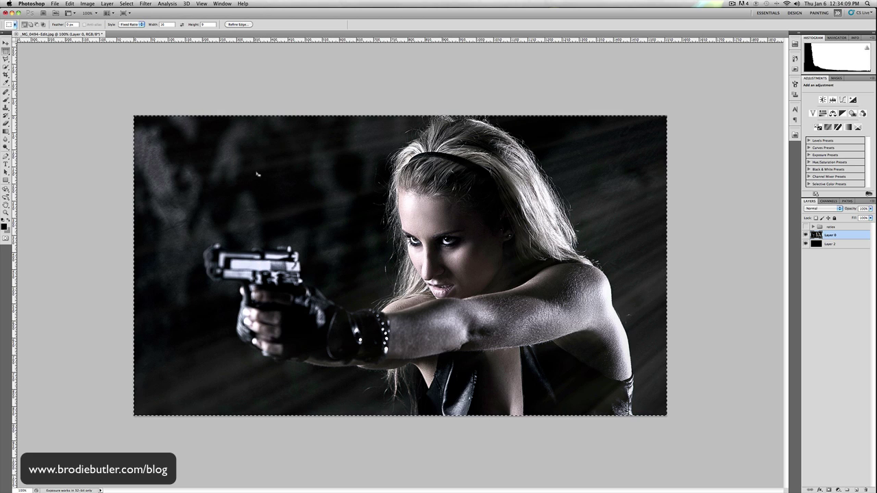
pyautogui.click(228, 121)
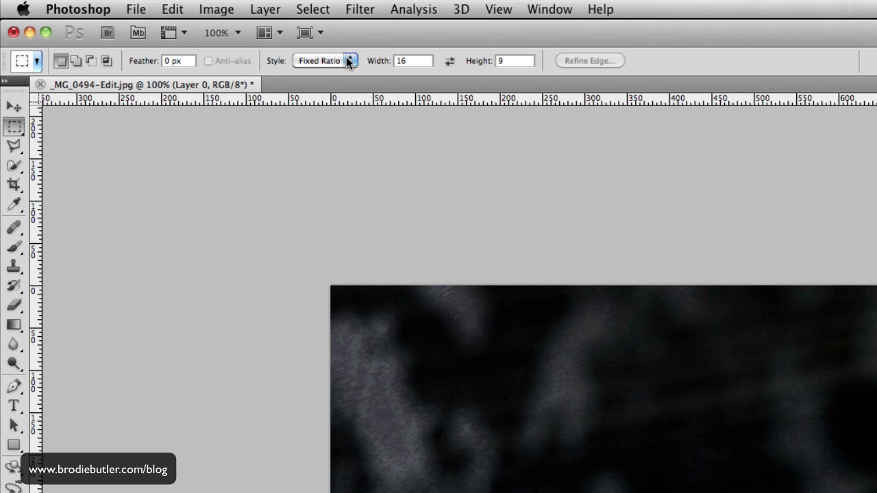
# - Change the fixed-ratio width from 16 to 2.35 for a 2.35:1 selection
pyautogui.click(402, 61)
pyautogui.write('2.35')
pyautogui.press('Tab')
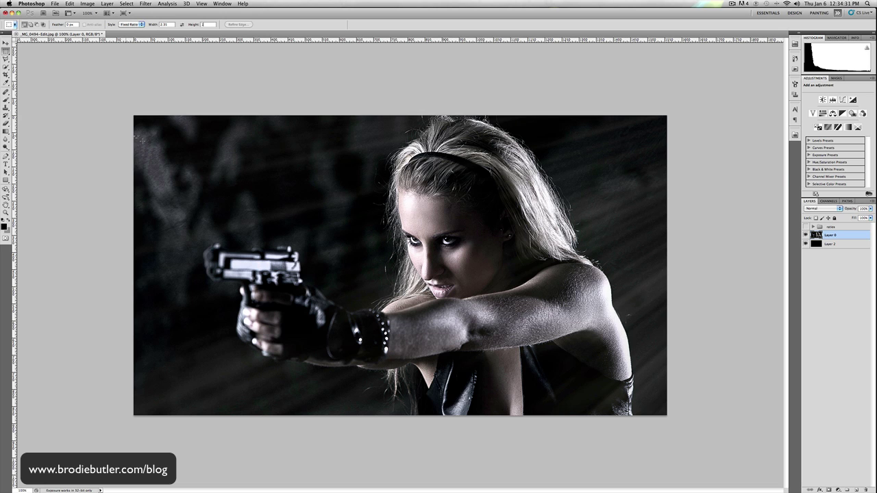
# - Draw a 2.35:1 selection across the photo and move it lower over her face and arms
pyautogui.moveTo(267, 181); pyautogui.dragTo(703, 370)
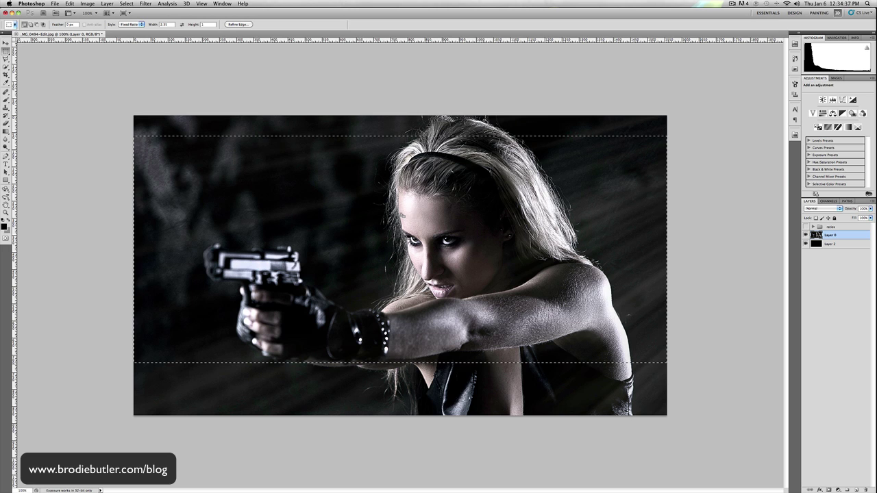
pyautogui.moveTo(409, 218); pyautogui.dragTo(412, 223)
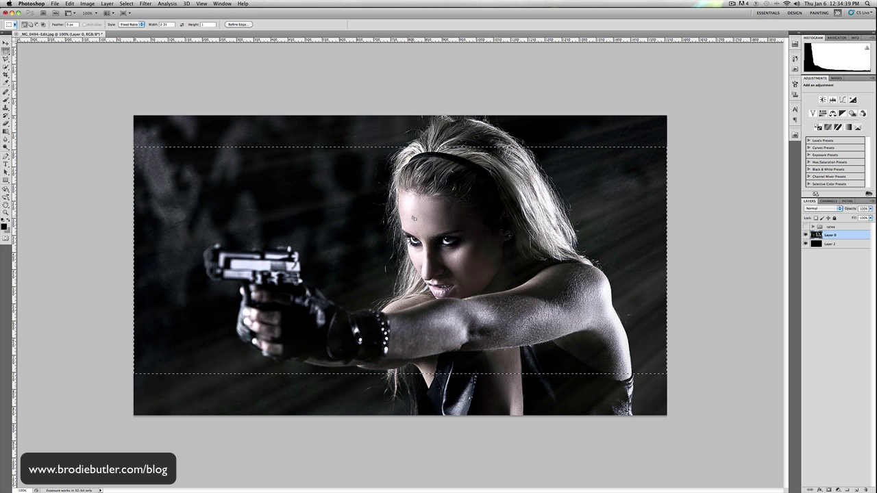
pyautogui.hotkey('shift', 'Down')
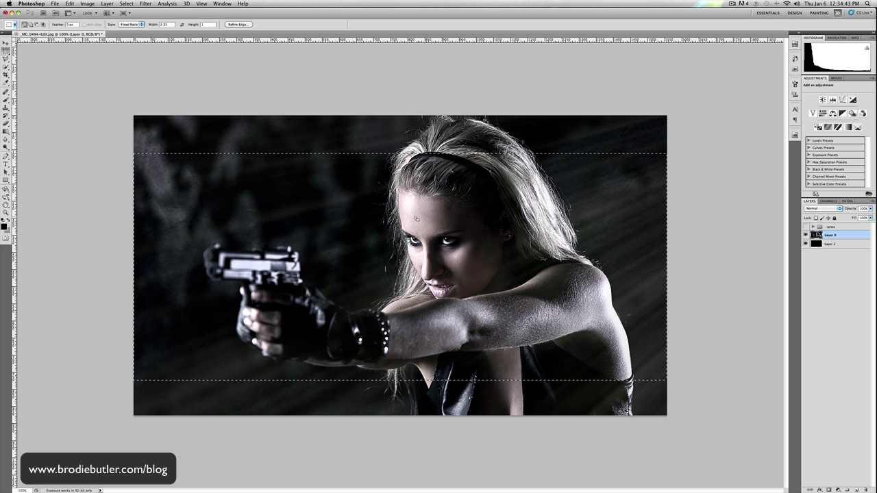
pyautogui.moveTo(417, 224); pyautogui.dragTo(421, 232)
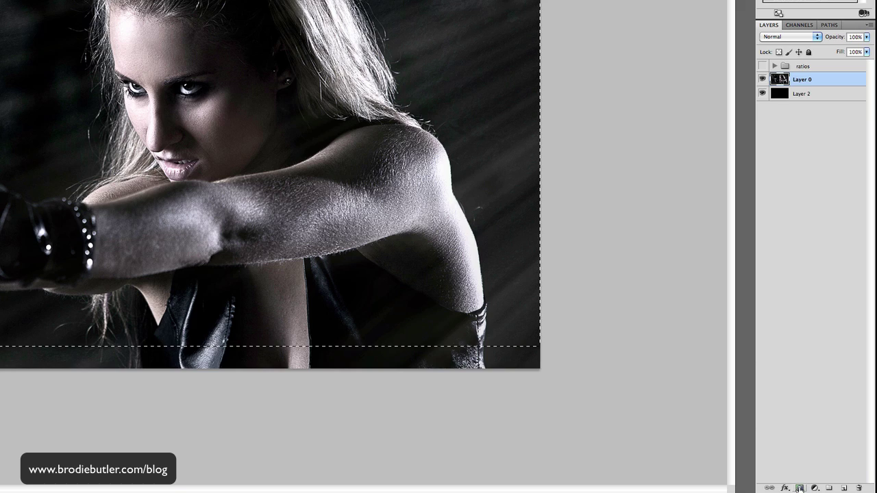
# - Mask Layer 0 to the 2.35:1 selection and unlink the mask from the photo
pyautogui.click(800, 488)
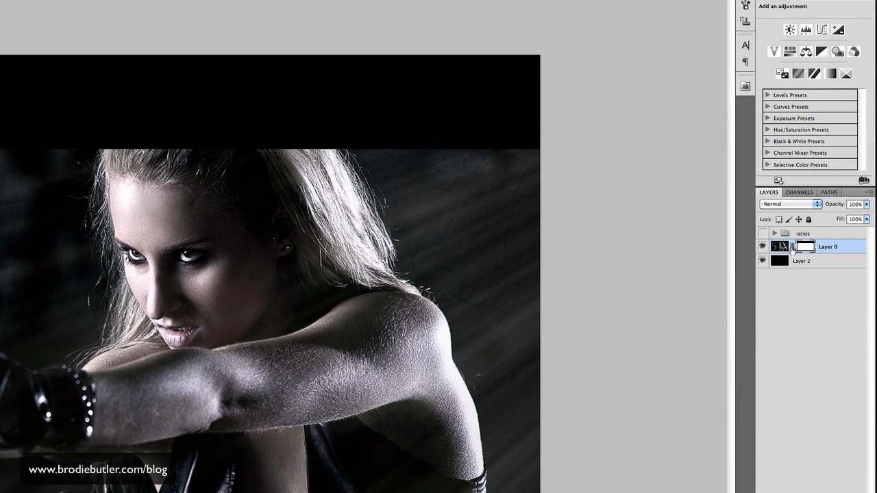
pyautogui.click(793, 247)
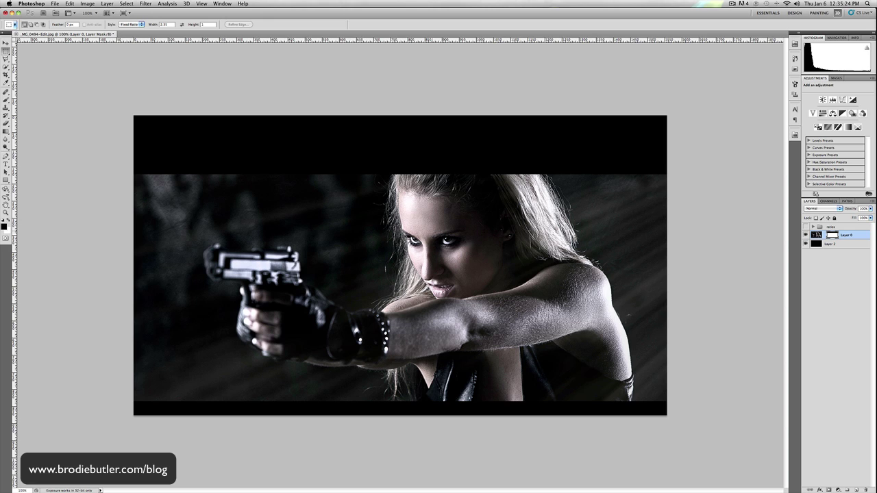
# - With the Move tool, shift the mask up to show her hair, then fine-tune with arrow nudges
pyautogui.click(5, 43)
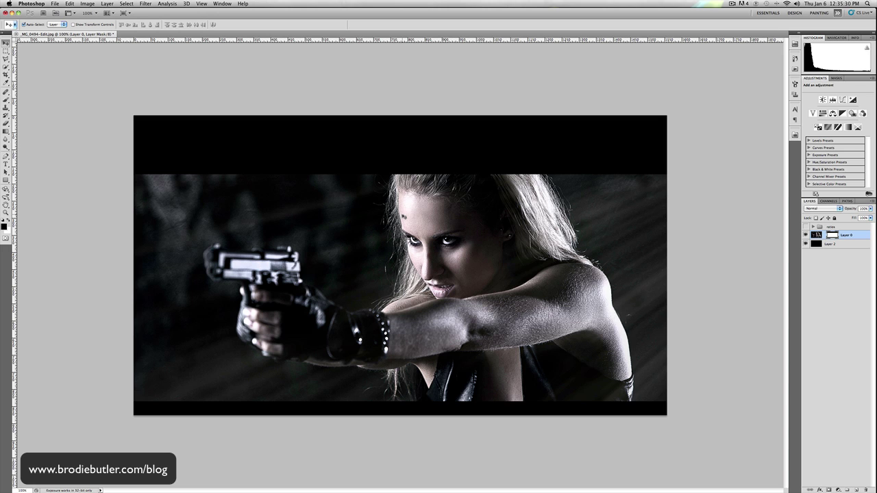
pyautogui.hotkey('shift', 'Up')
pyautogui.hotkey('shift', 'Up')
pyautogui.hotkey('shift', 'Up')
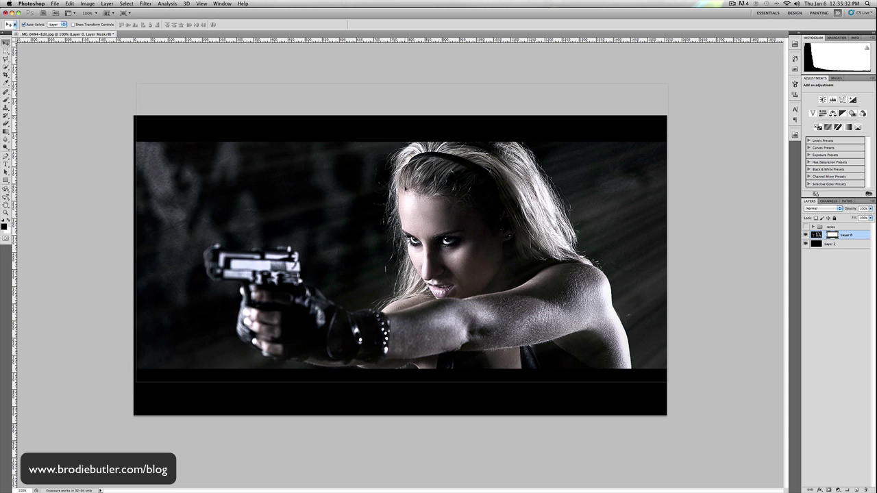
pyautogui.moveTo(397, 201)
pyautogui.mouseDown()
pyautogui.moveTo(404, 221)
pyautogui.moveTo(403, 196)
pyautogui.mouseUp()
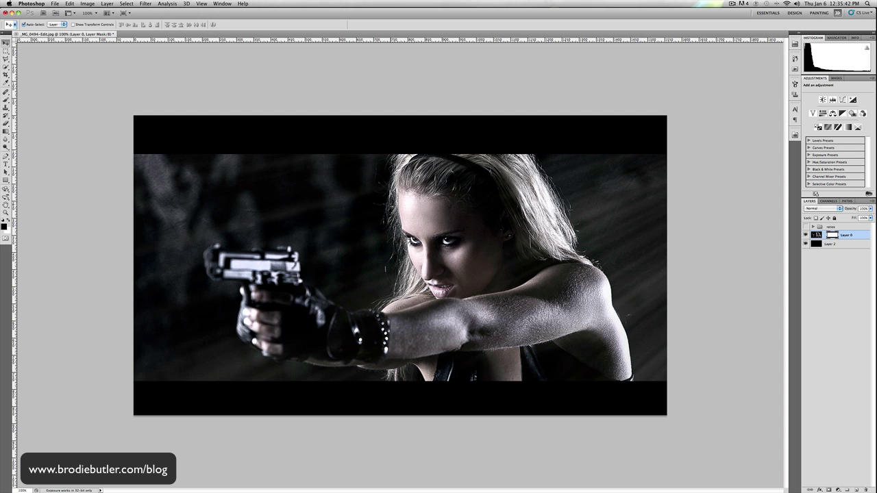
pyautogui.press('Down')
pyautogui.press('Down')
pyautogui.press('Down')
pyautogui.press('Down')
pyautogui.press('Down')
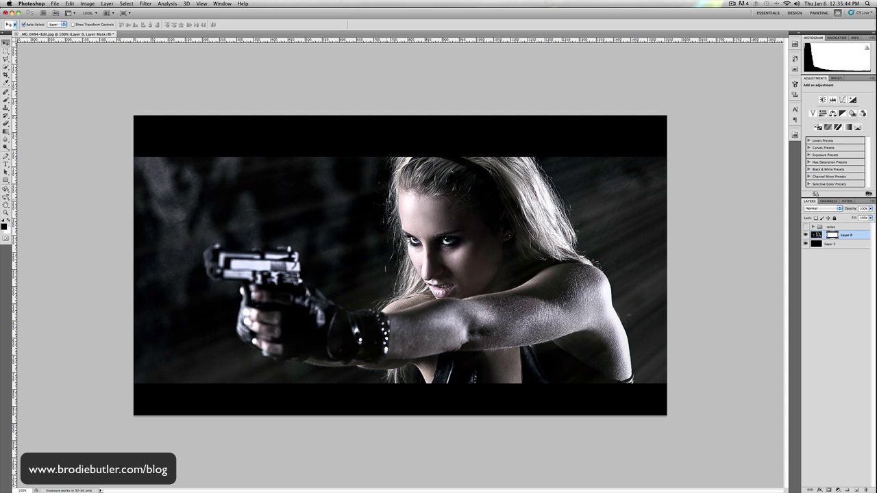
pyautogui.press('Down')
pyautogui.press('Down')
pyautogui.press('Down')
pyautogui.press('Down')
pyautogui.press('Down')
pyautogui.press('Down')
pyautogui.press('Down')
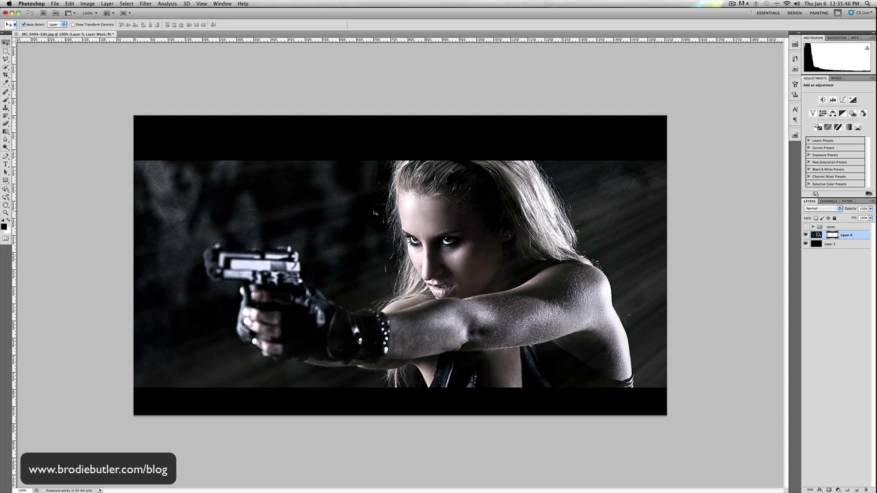
pyautogui.press('Down')
pyautogui.press('Down')
pyautogui.press('Down')
pyautogui.press('Down')
pyautogui.press('Down')
pyautogui.press('Down')
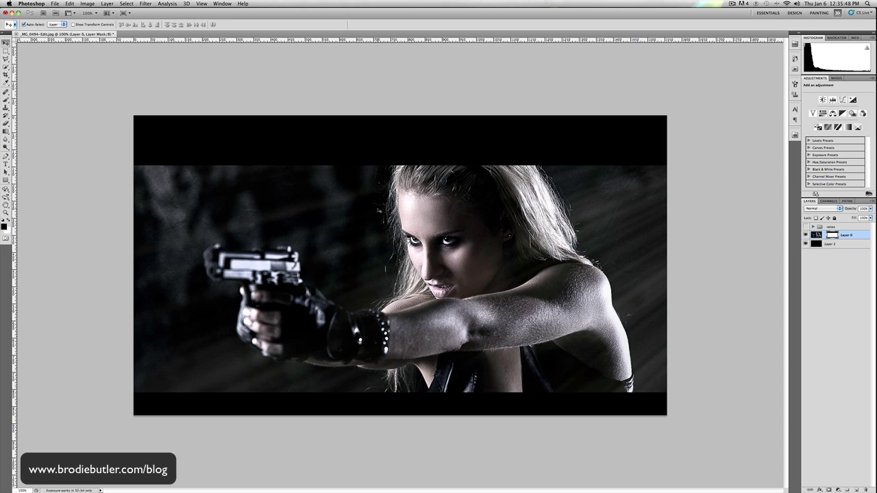
pyautogui.press('Down')
pyautogui.press('Down')
pyautogui.press('Down')
pyautogui.press('Down')
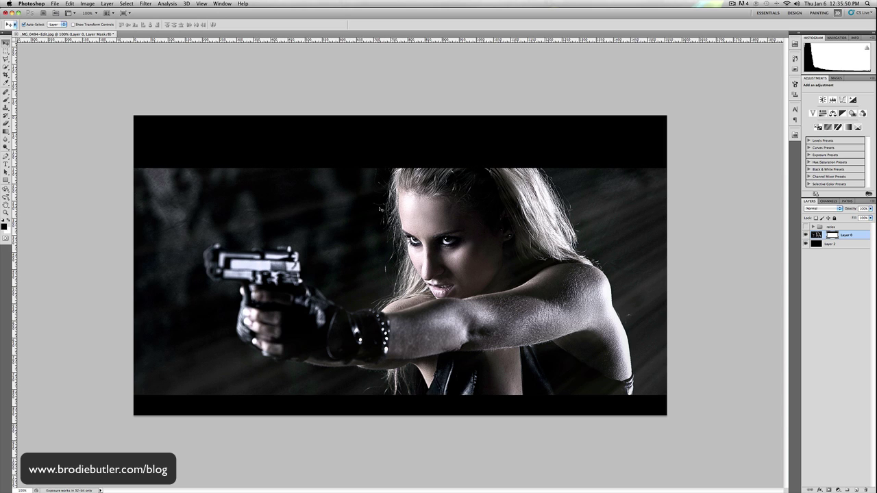
pyautogui.press('Up')
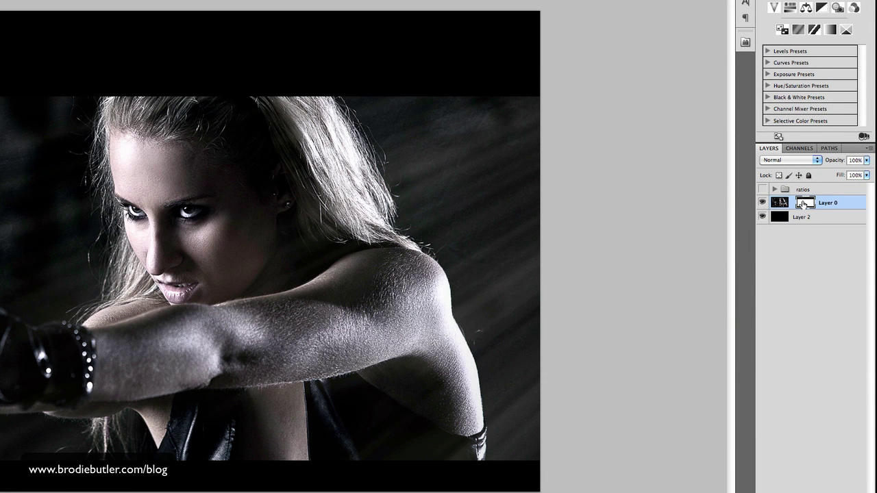
# - Apply Layer 0's mask permanently, trimming the photo to the 2.35:1 strip
pyautogui.rightClick(803, 203)
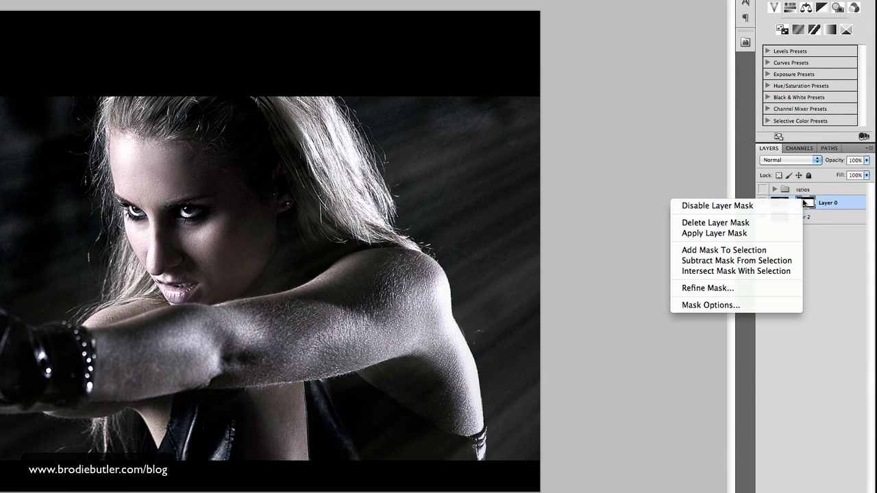
pyautogui.click(751, 235)
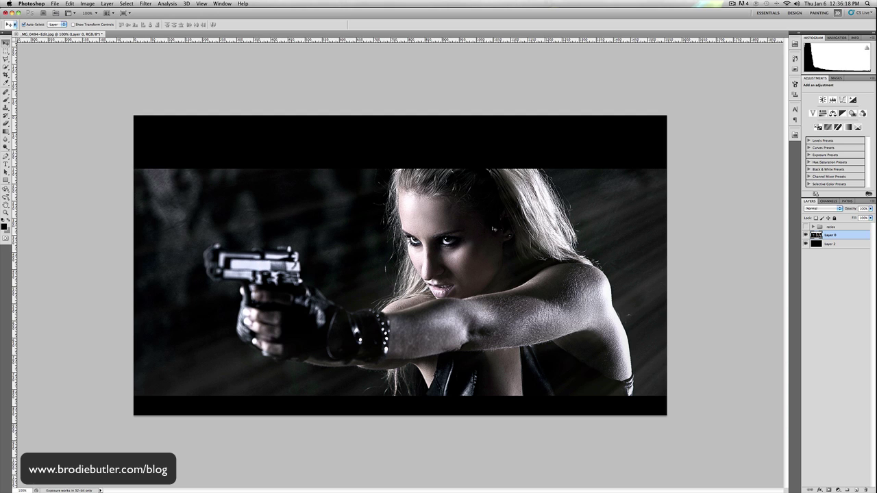
# - Dismiss the menus and load a full-canvas selection from the layer thumbnail
pyautogui.click(88, 3)
pyautogui.moveTo(106, 5)
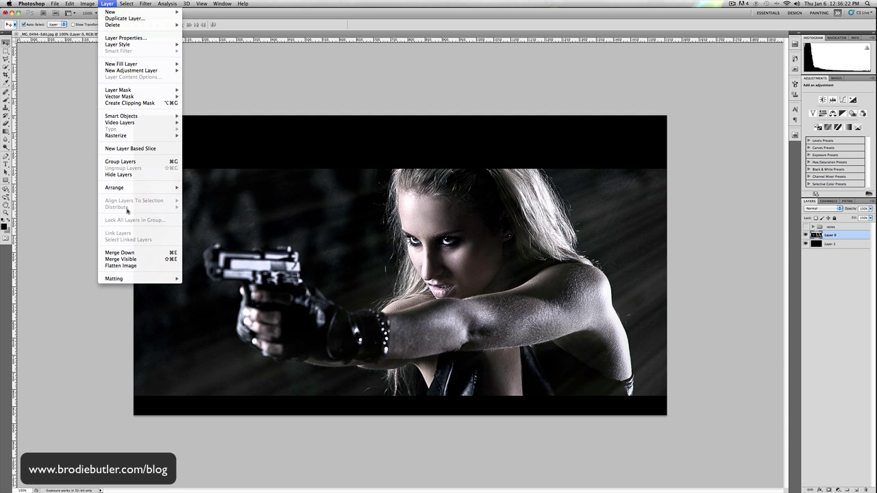
pyautogui.click(219, 94)
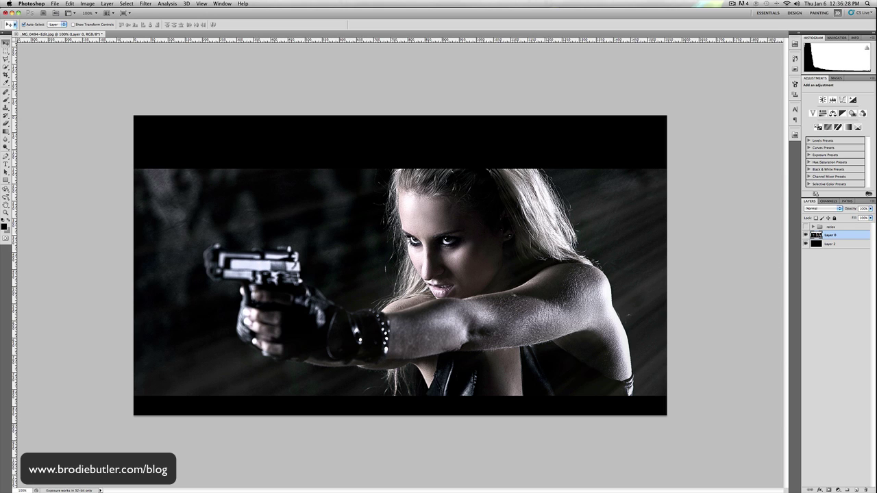
pyautogui.keyDown('super'); pyautogui.click(815, 235); pyautogui.keyUp('super')
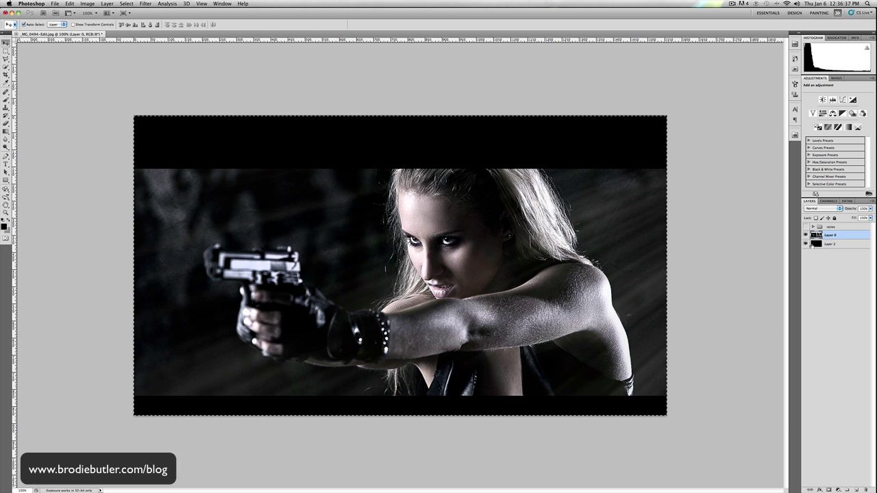
# - Align the photo layer to the selection's vertical centers, equalizing the black bars
pyautogui.click(107, 4)
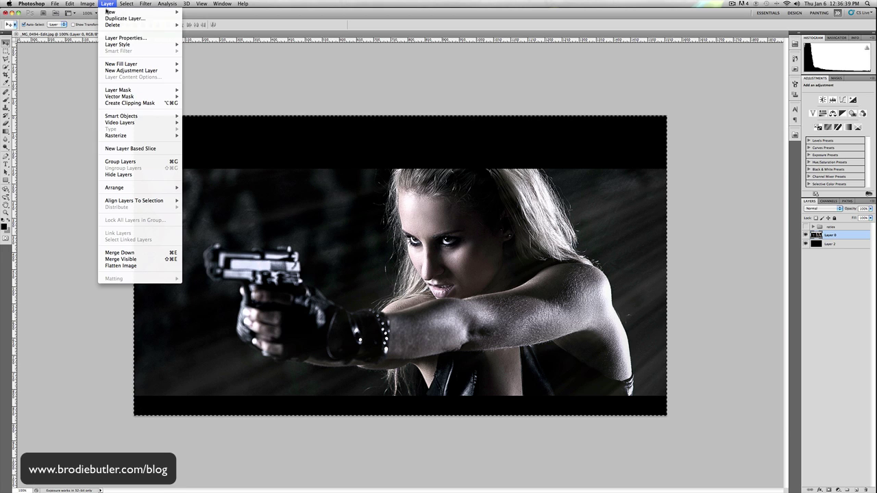
pyautogui.moveTo(141, 202)
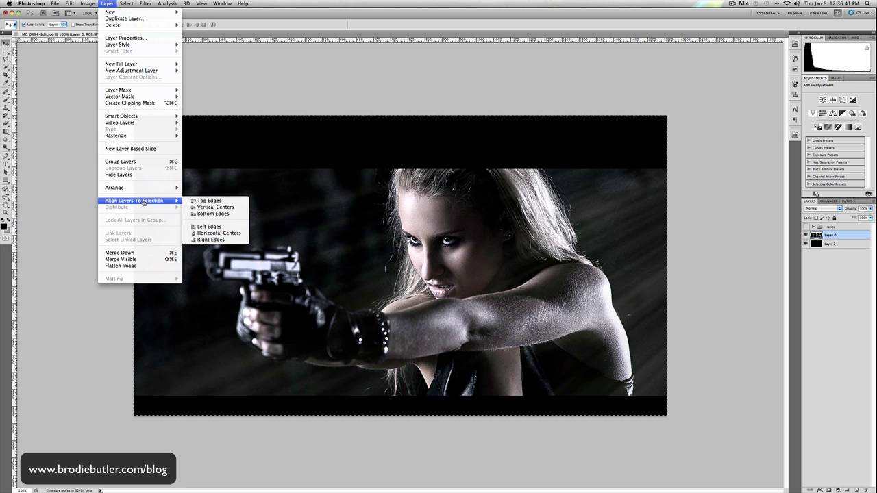
pyautogui.click(239, 208)
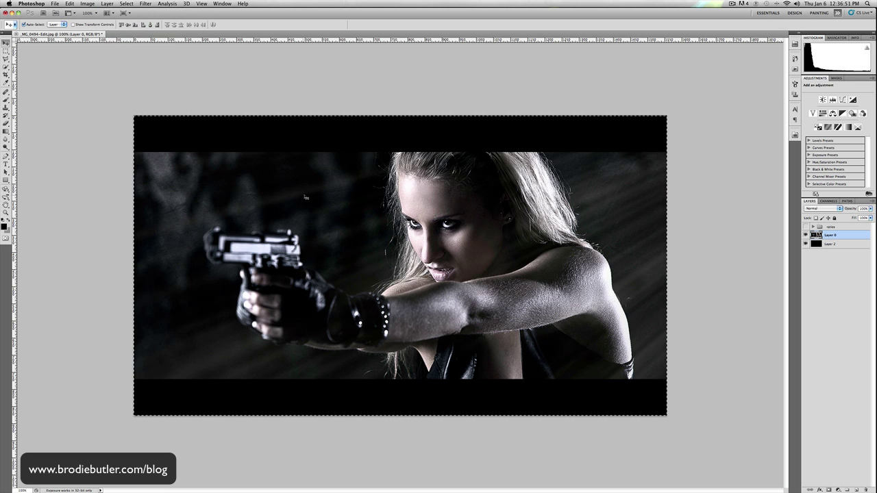
# - Deselect Layer 0 and clear the full-canvas selection with the Rectangular Marquee
pyautogui.click(352, 104)
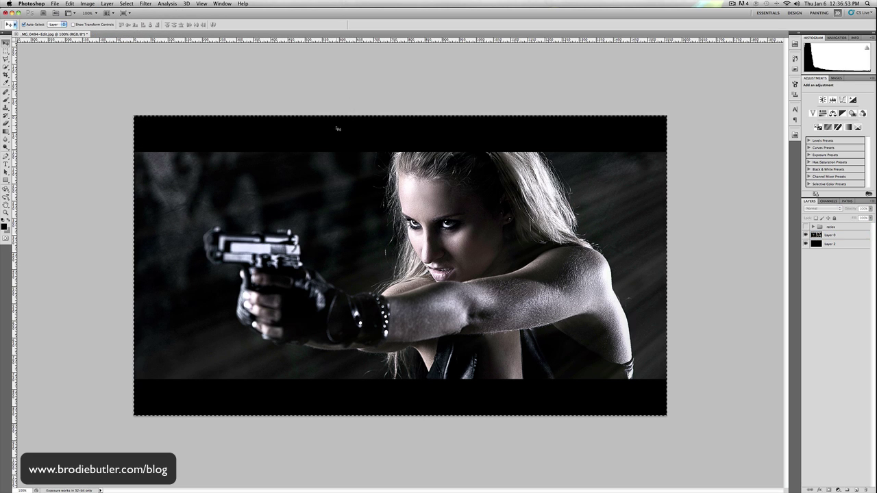
pyautogui.press('m')
pyautogui.click(329, 118)
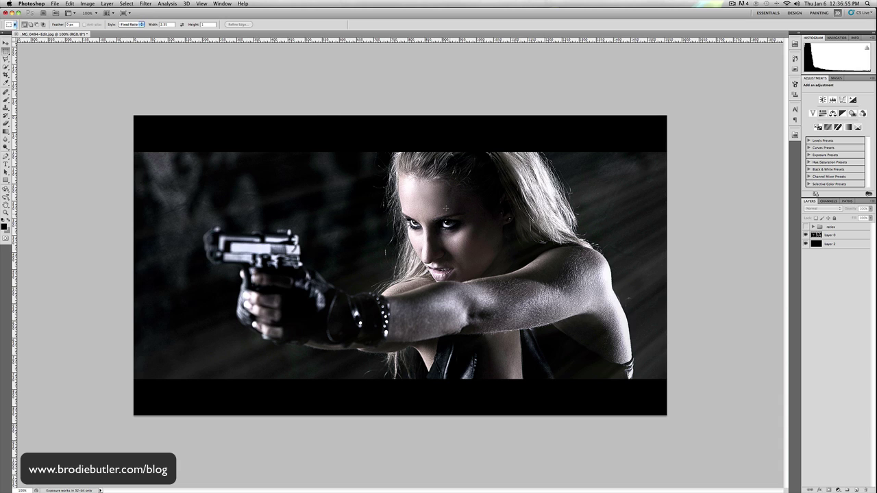